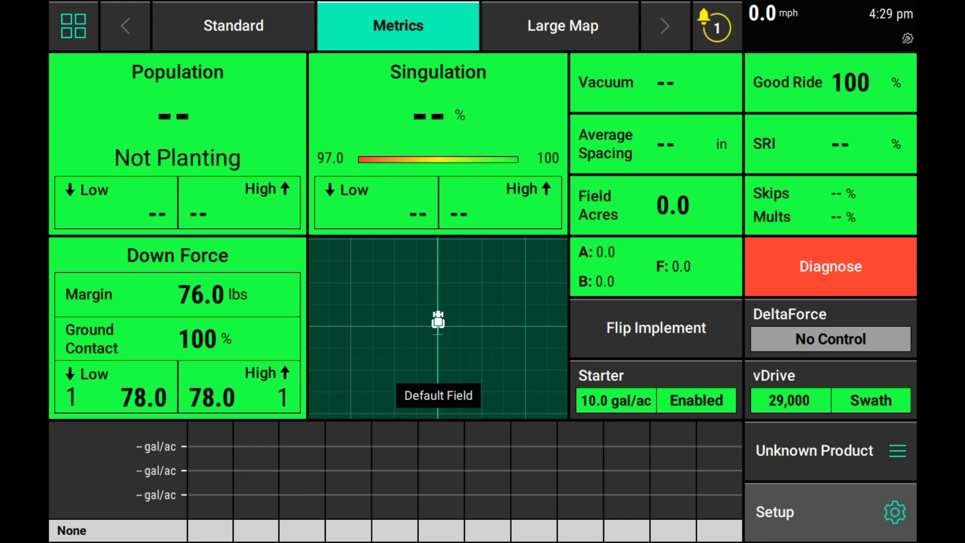
# Go to Setup > Systems > Starter to show the 12-row, 300 gal tank starter settings.
pyautogui.click(835, 515)
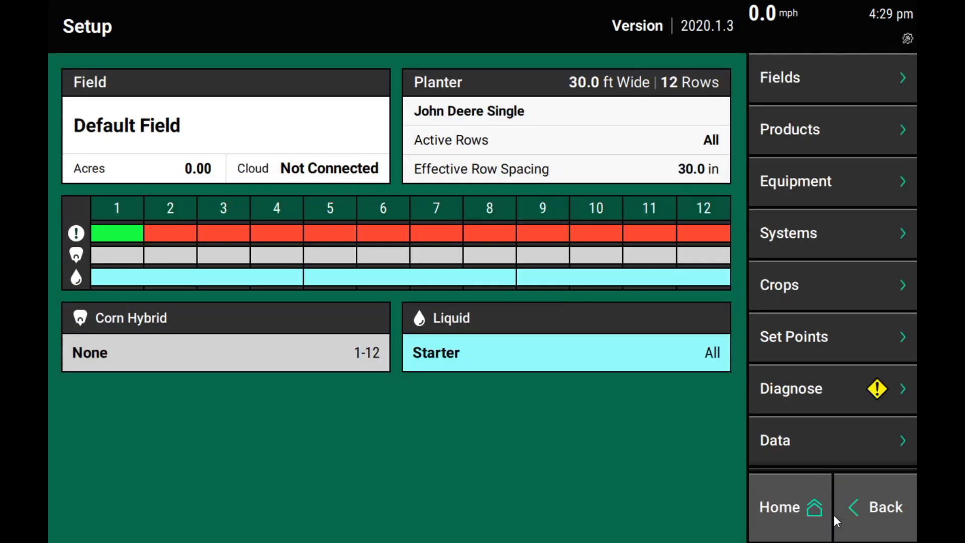
pyautogui.click(807, 233)
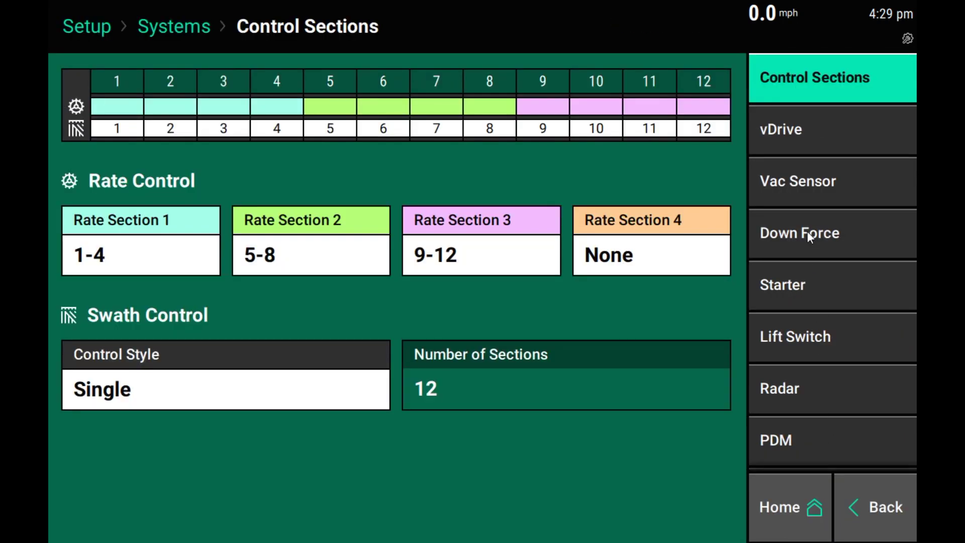
pyautogui.click(804, 279)
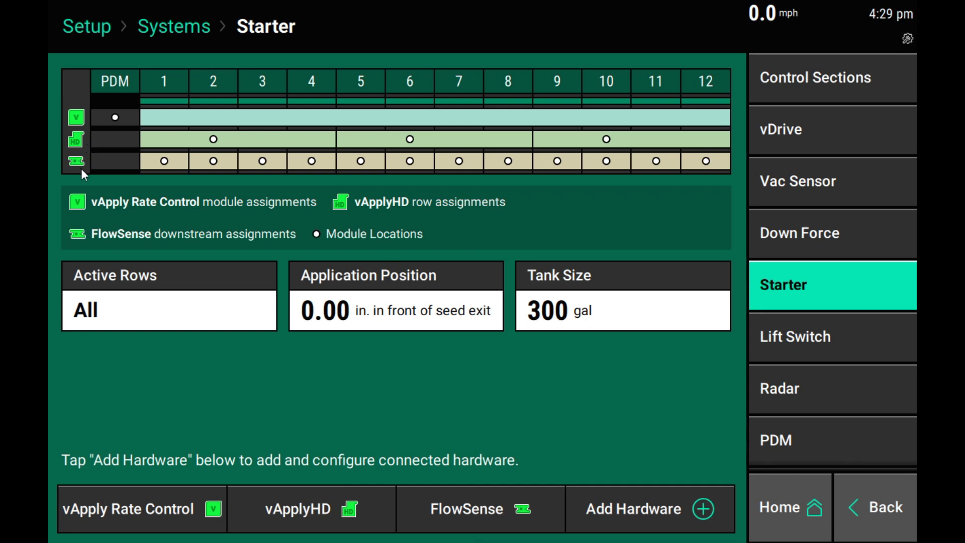
# Navigate Home > Diagnose > Starter > vApplyHD to reach the starter Health Checks page.
pyautogui.click(787, 478)
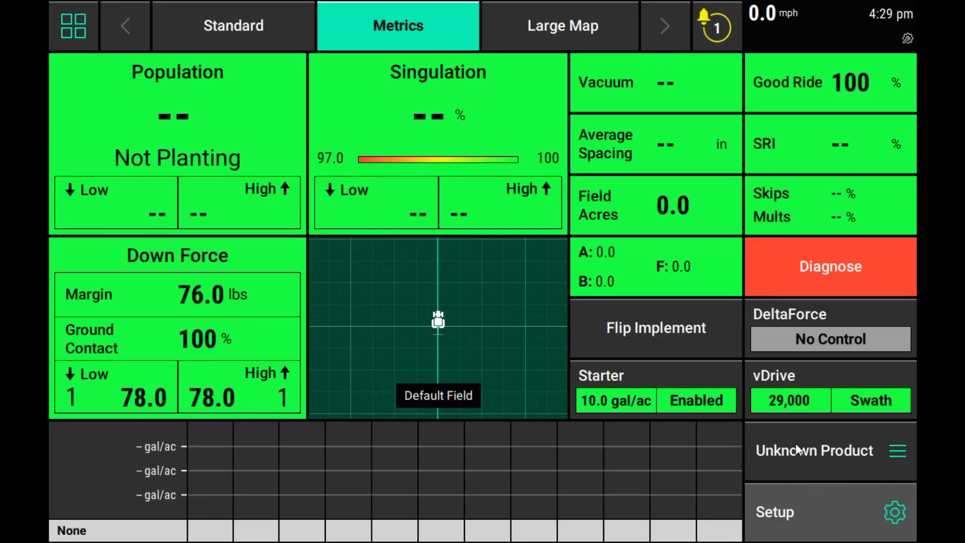
pyautogui.click(822, 264)
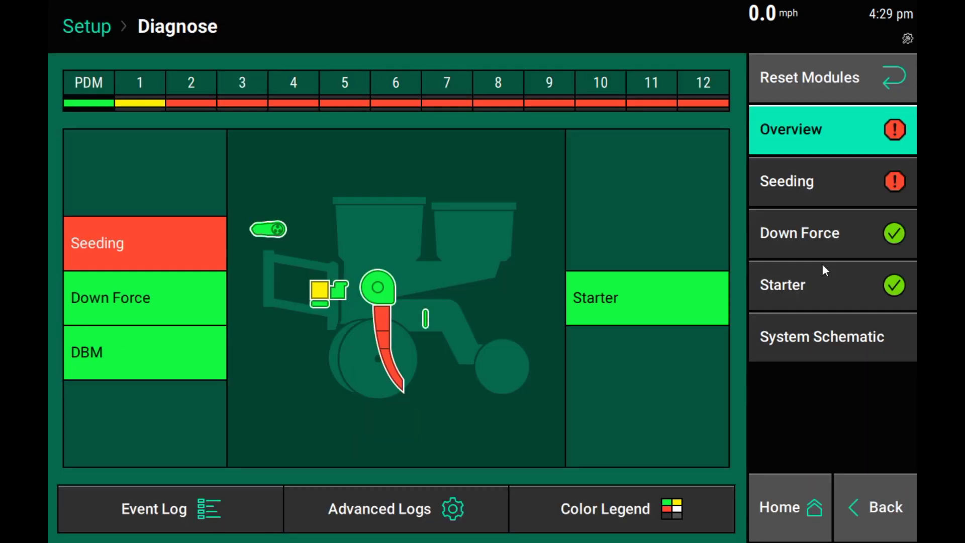
pyautogui.click(657, 302)
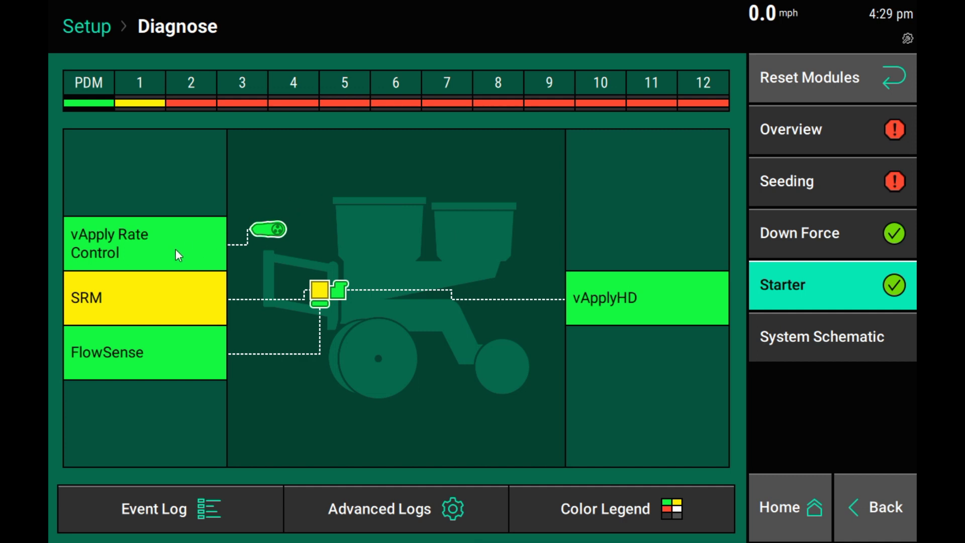
pyautogui.click(618, 286)
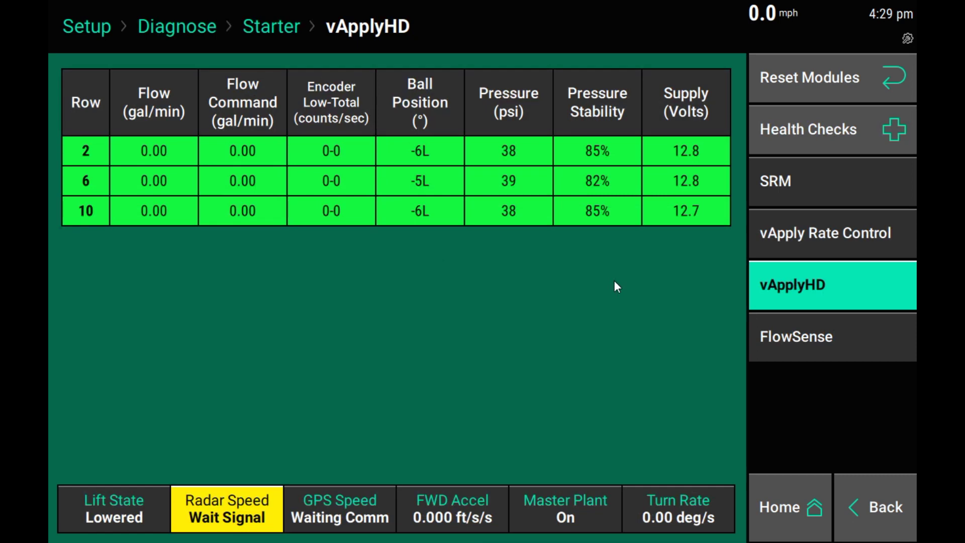
pyautogui.click(832, 125)
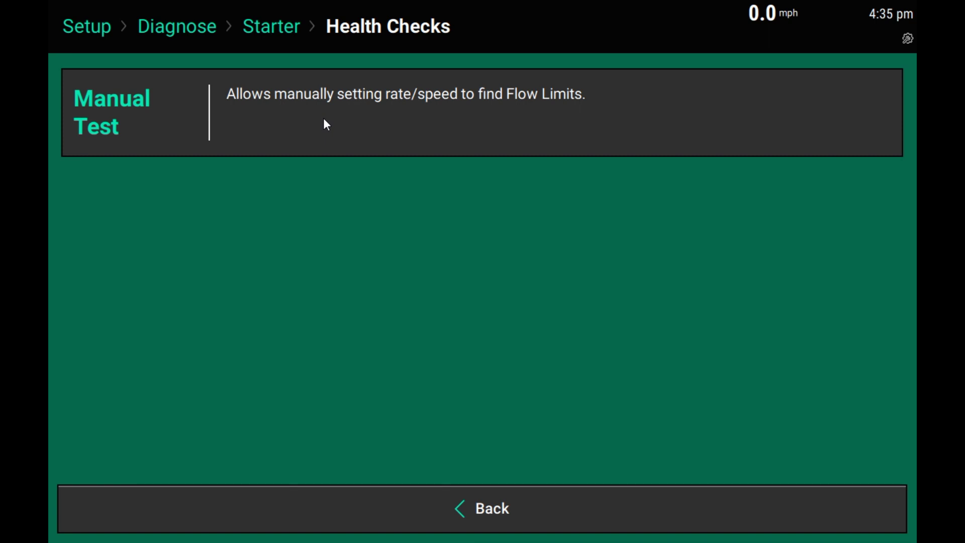
# Launch the Manual Test and accept the Prepare to test checklist.
pyautogui.click(324, 120)
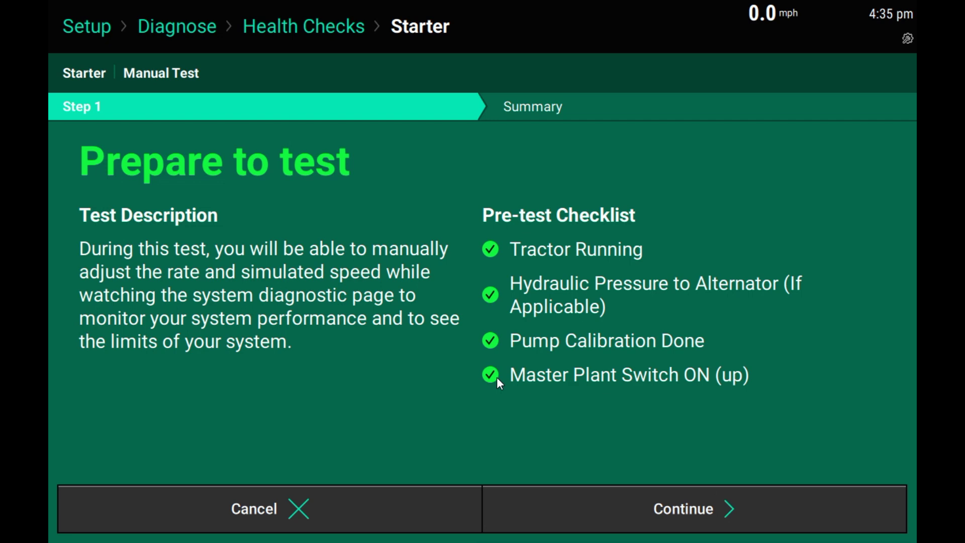
pyautogui.click(587, 523)
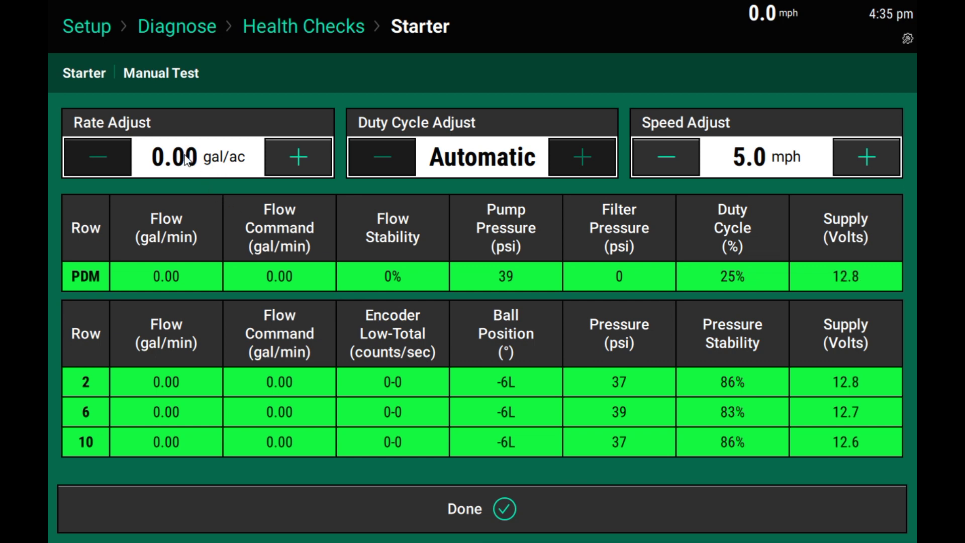
# Switch the duty cycle to Manual control at 25 %.
pyautogui.click(468, 165)
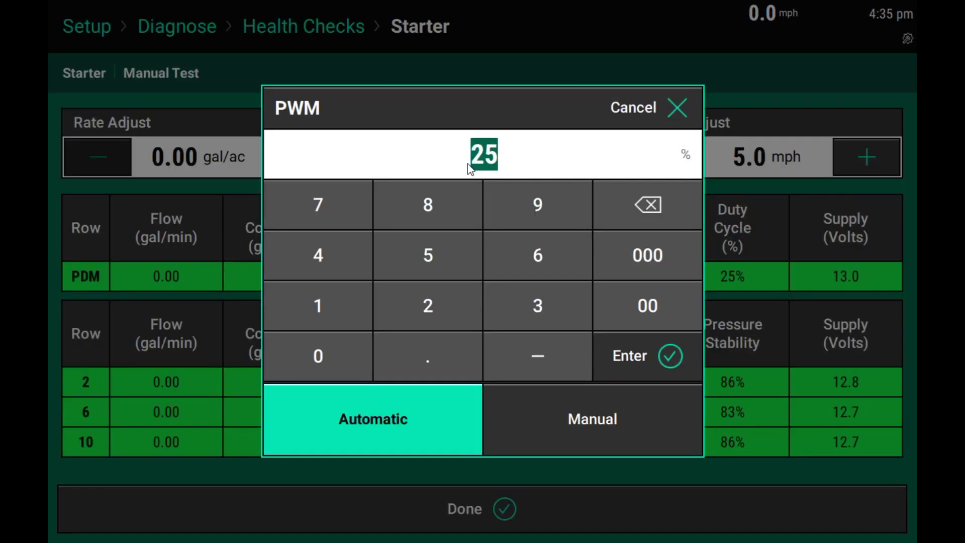
pyautogui.click(561, 425)
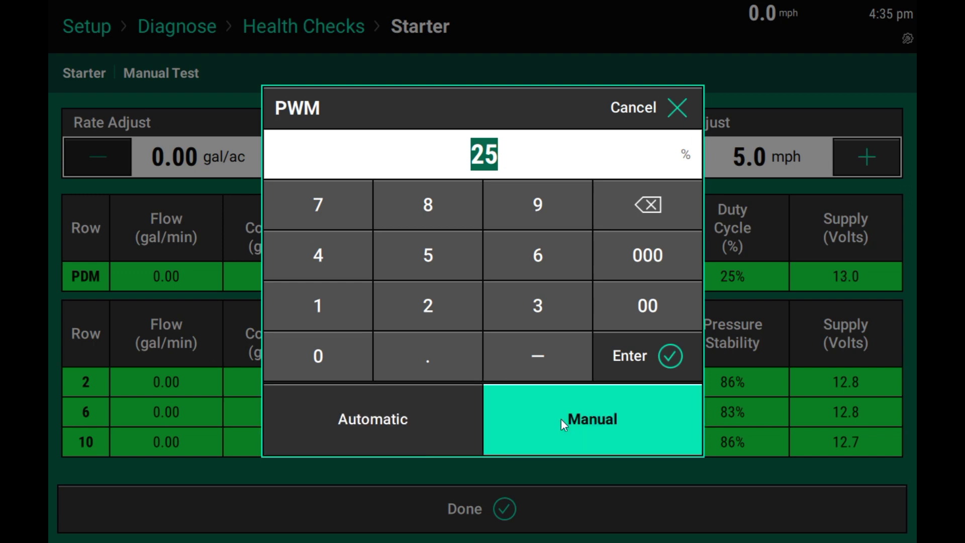
pyautogui.click(642, 362)
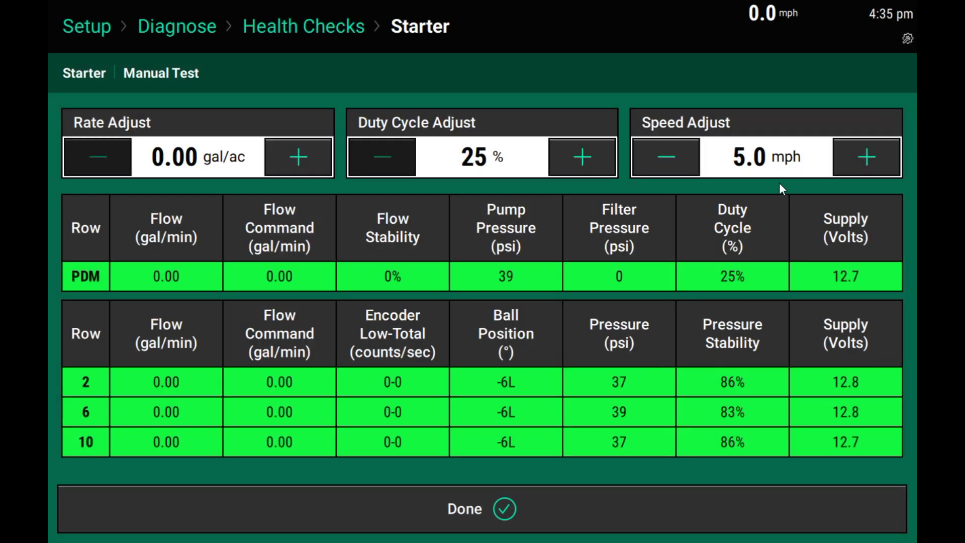
# Set the manual application rate to 10.0 gal/ac.
pyautogui.click(194, 161)
pyautogui.click(307, 345)
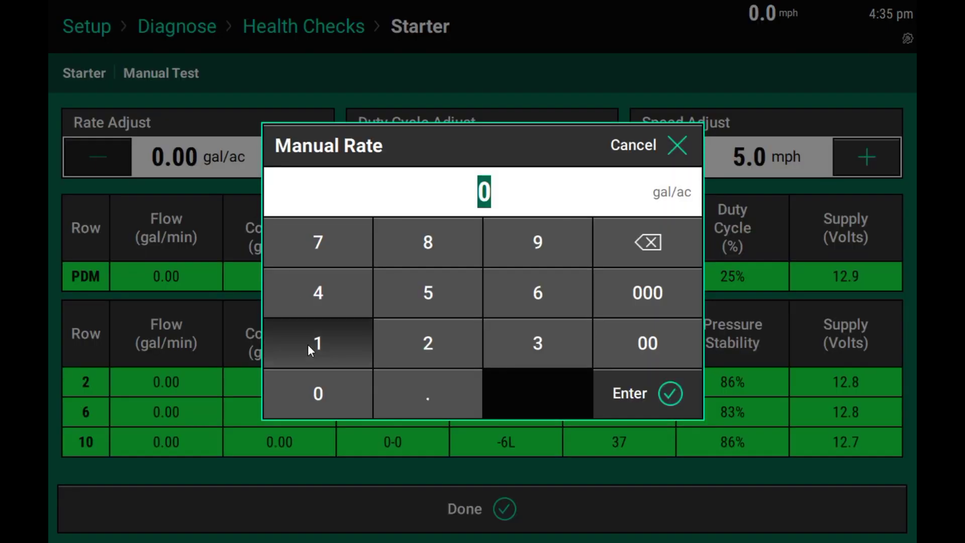
pyautogui.click(312, 380)
pyautogui.click(626, 396)
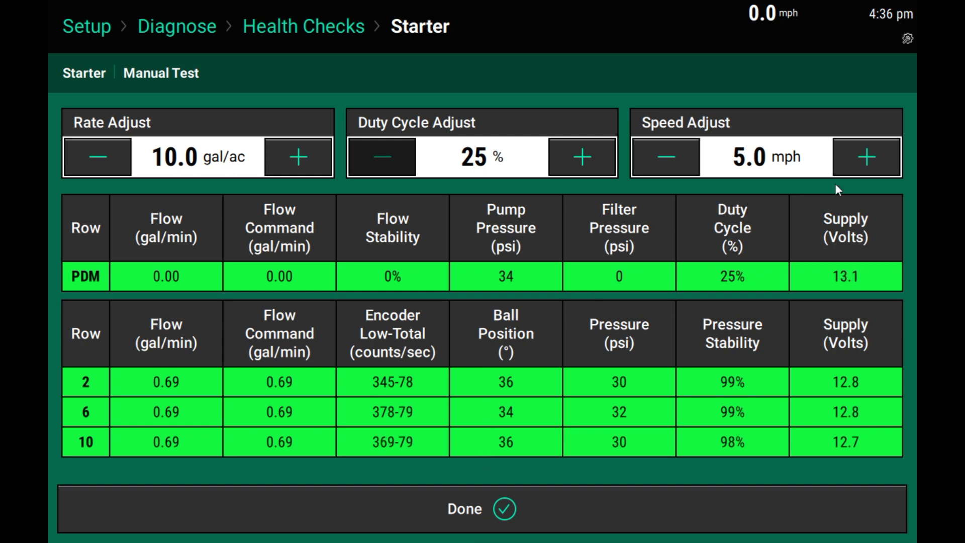
# Raise the simulated speed in half-mph steps from 5.0 to 8.0 mph.
pyautogui.click(860, 164)
pyautogui.click(859, 164)
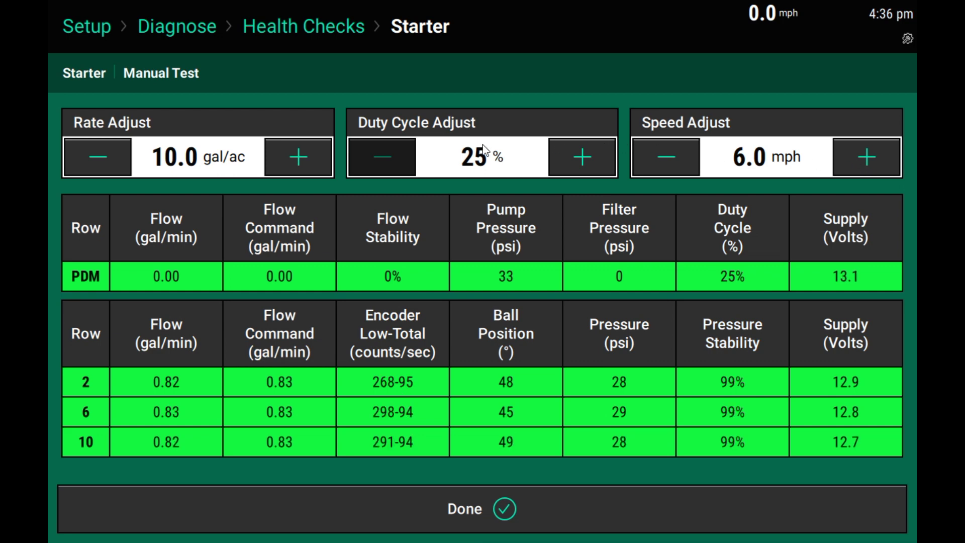
pyautogui.click(848, 170)
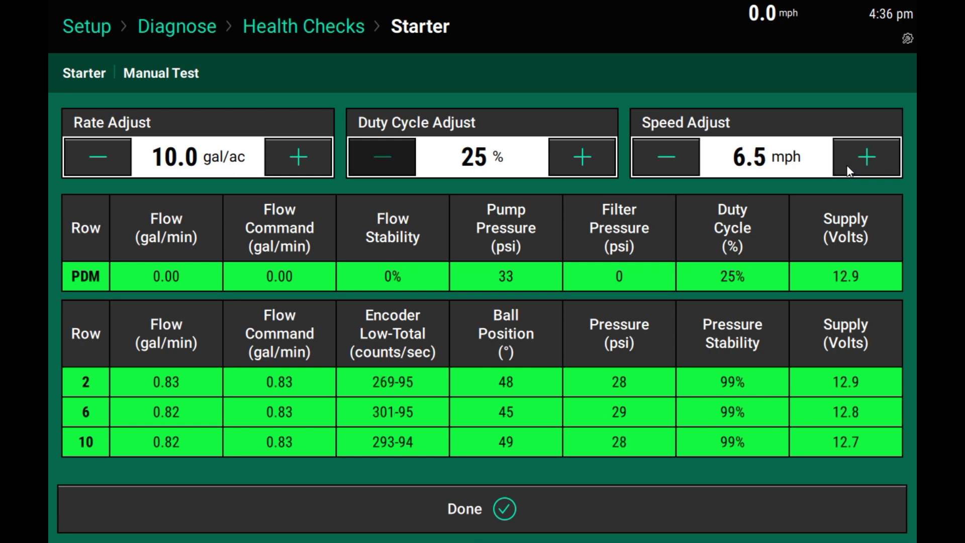
pyautogui.click(847, 166)
pyautogui.click(846, 167)
pyautogui.click(846, 167)
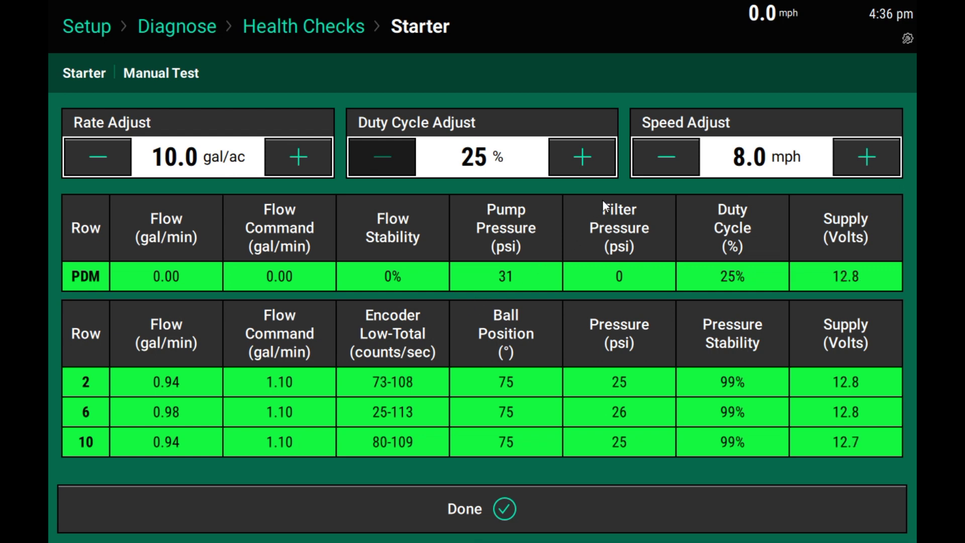
# Step the manual duty cycle up to 35 %.
pyautogui.click(590, 169)
pyautogui.click(590, 169)
pyautogui.click(590, 169)
pyautogui.click(590, 169)
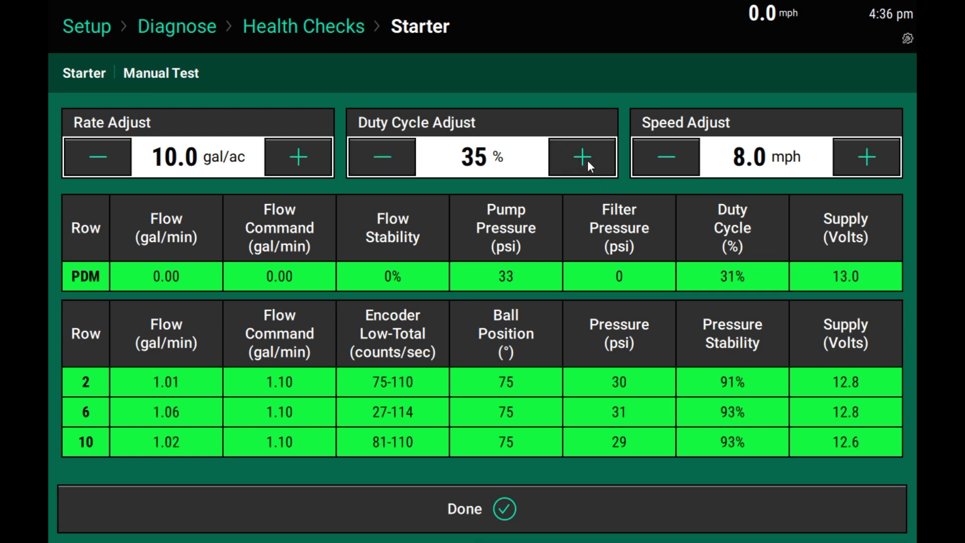
# Step the duty cycle up from 35 % to 55 %.
pyautogui.moveTo(588, 161); pyautogui.dragTo(588, 161)
pyautogui.click(587, 162)
pyautogui.click(588, 162)
pyautogui.click(586, 159)
pyautogui.moveTo(587, 159); pyautogui.dragTo(586, 159)
pyautogui.click(587, 159)
pyautogui.click(586, 159)
pyautogui.click(587, 159)
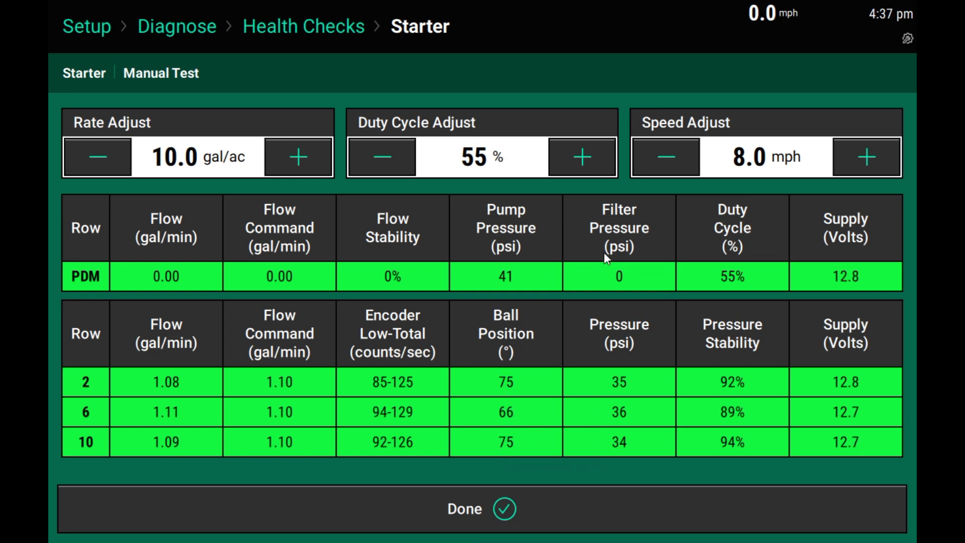
# Keep raising the duty cycle from 55 % to 75 %.
pyautogui.click(597, 154)
pyautogui.click(597, 155)
pyautogui.click(598, 155)
pyautogui.click(597, 155)
pyautogui.click(597, 155)
pyautogui.click(597, 155)
pyautogui.click(598, 156)
pyautogui.click(597, 155)
pyautogui.click(598, 155)
pyautogui.click(597, 155)
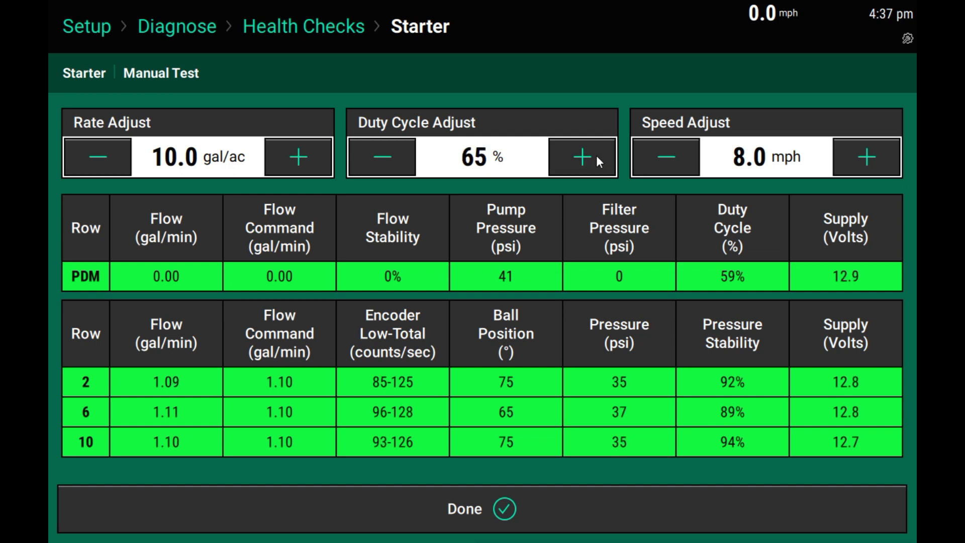
pyautogui.click(596, 155)
pyautogui.doubleClick(593, 154)
pyautogui.click(594, 155)
pyautogui.doubleClick(593, 155)
pyautogui.click(593, 155)
pyautogui.doubleClick(592, 155)
pyautogui.click(592, 155)
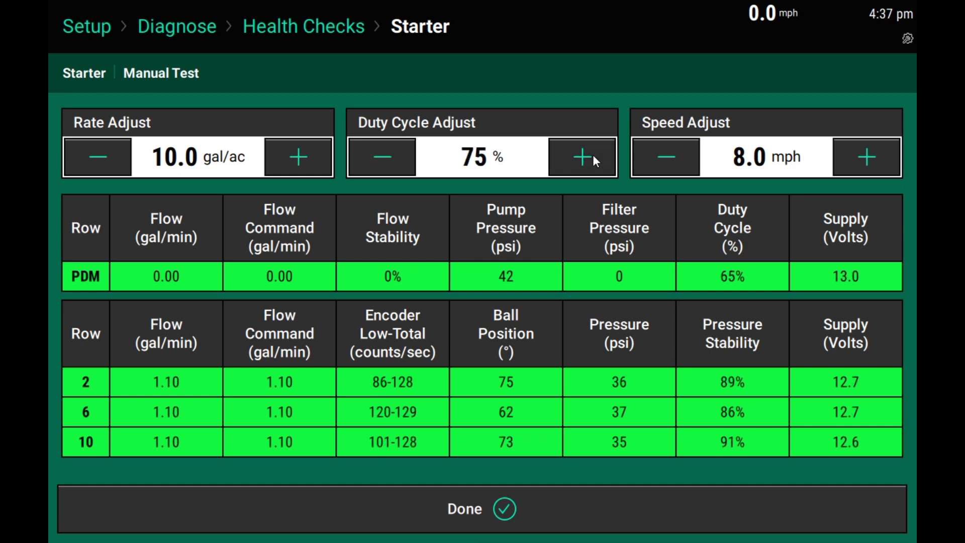
# Finish raising the duty cycle to 85 %.
pyautogui.click(592, 153)
pyautogui.doubleClick(593, 154)
pyautogui.click(592, 154)
pyautogui.doubleClick(592, 154)
pyautogui.click(592, 154)
pyautogui.doubleClick(592, 154)
pyautogui.click(592, 157)
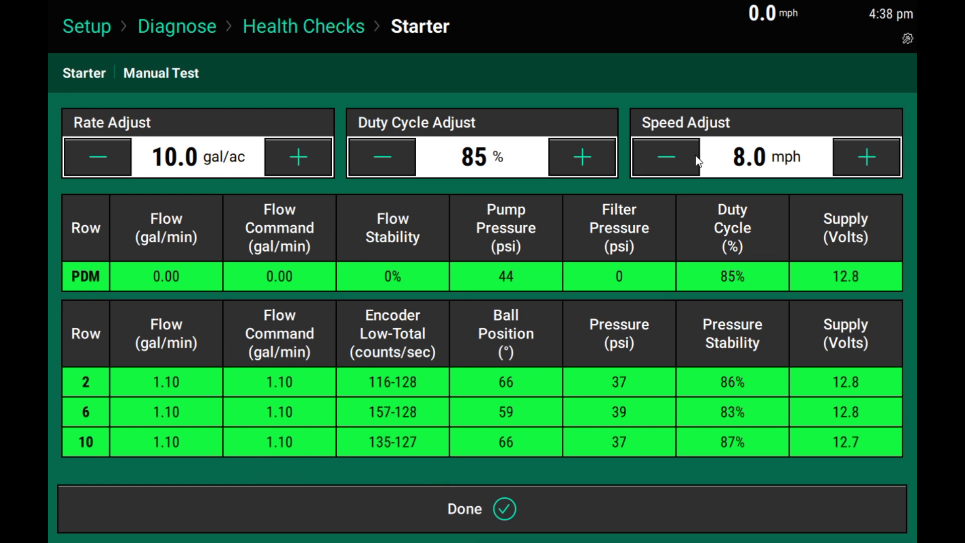
# Lower the simulated speed to 3.0 mph.
pyautogui.click(656, 155)
pyautogui.click(657, 156)
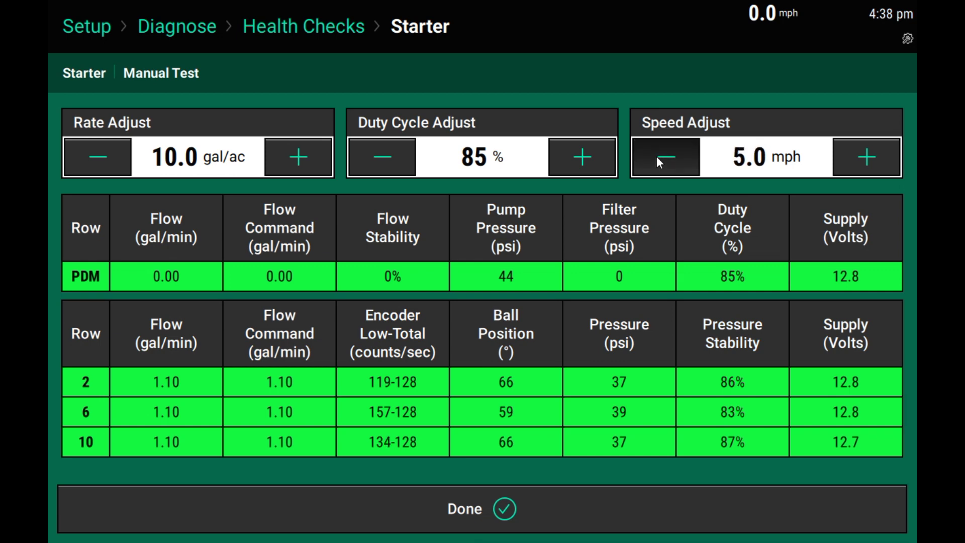
pyautogui.click(657, 155)
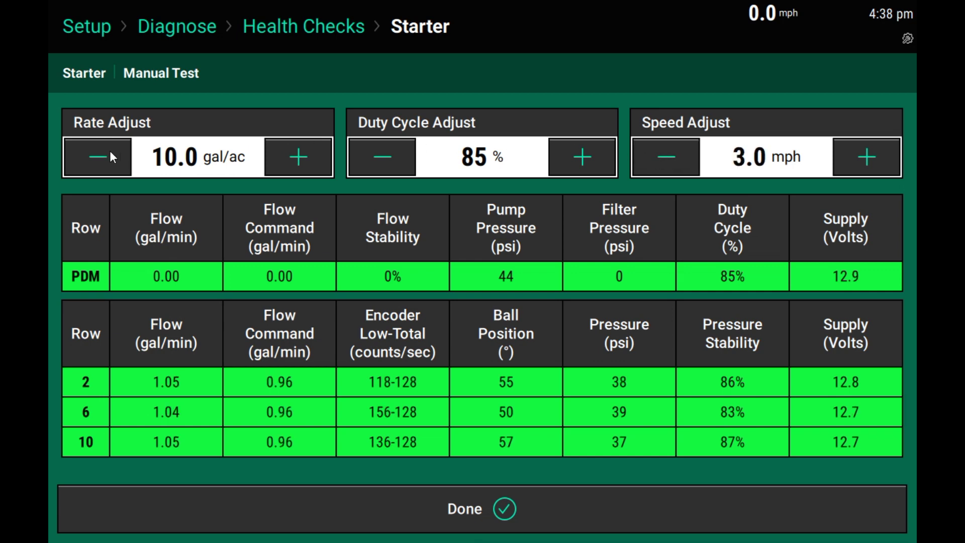
# Bring the application rate down to 2.00, then back up to 3.00 gal/ac.
pyautogui.click(94, 155)
pyautogui.click(94, 155)
pyautogui.click(94, 155)
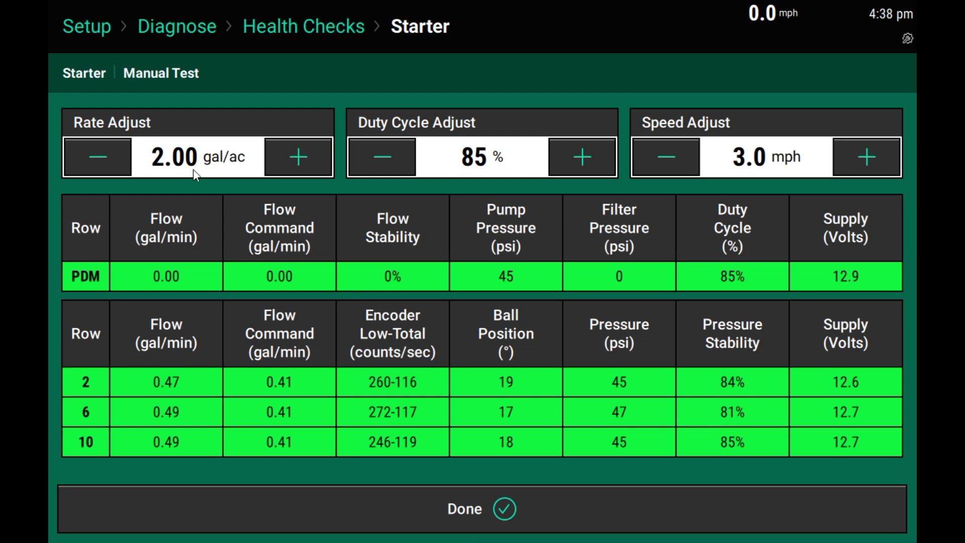
pyautogui.click(301, 155)
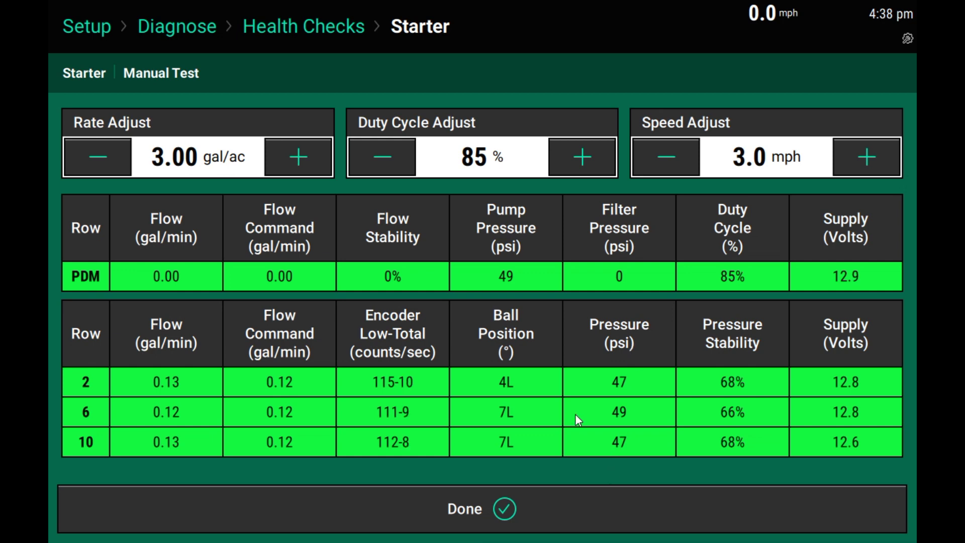
# Step the manual duty cycle down to about 60 %.
pyautogui.click(394, 154)
pyautogui.click(394, 155)
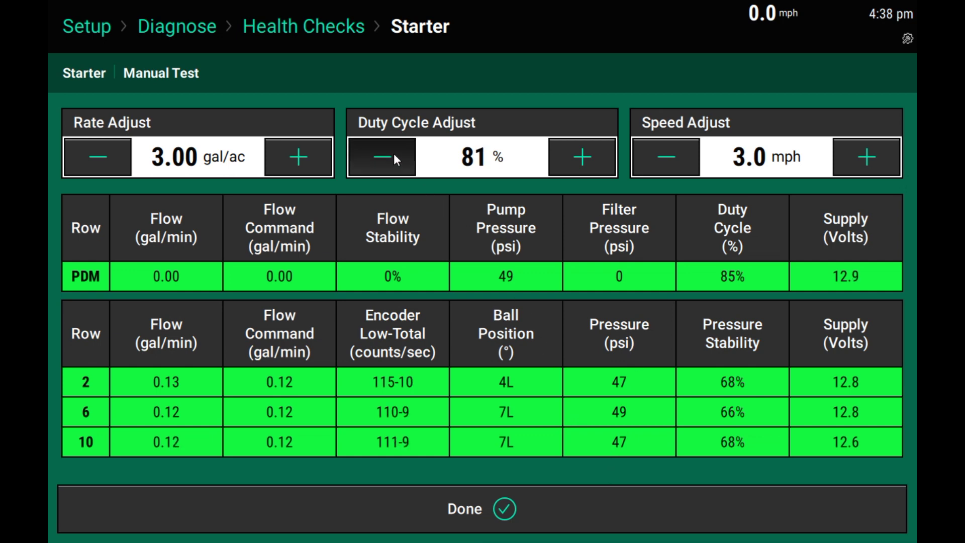
pyautogui.click(394, 155)
pyautogui.click(394, 155)
pyautogui.click(395, 157)
pyautogui.click(394, 157)
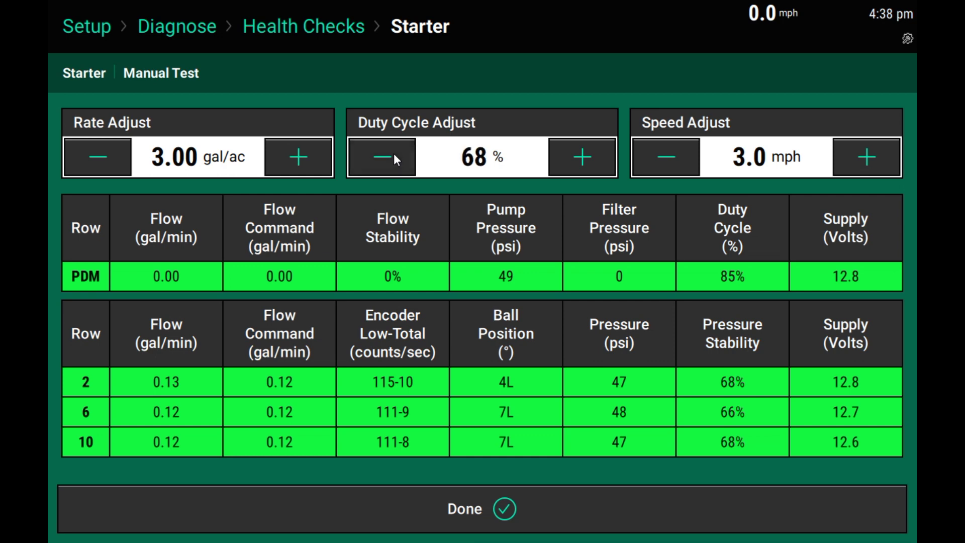
pyautogui.click(395, 157)
pyautogui.click(395, 157)
pyautogui.click(395, 157)
pyautogui.click(395, 157)
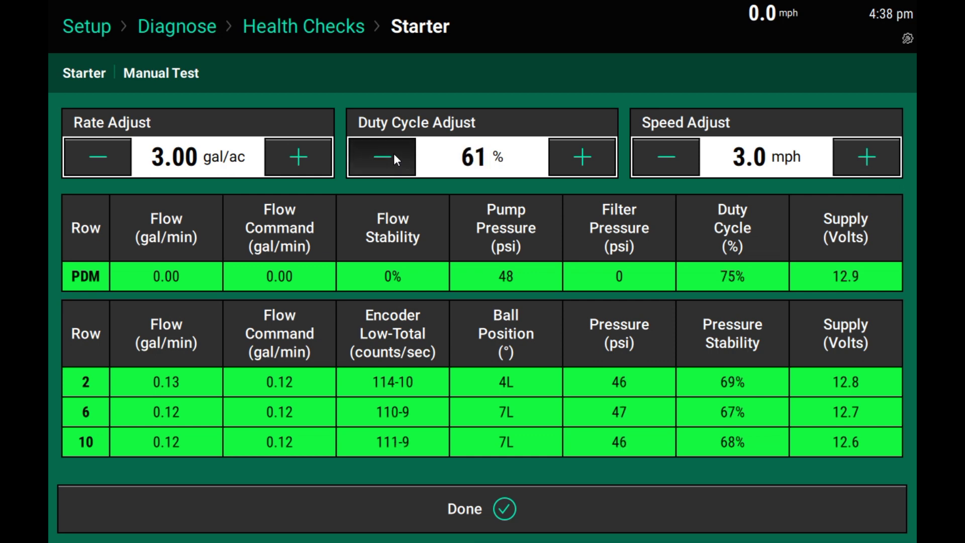
pyautogui.click(394, 156)
# Keep lowering the duty cycle through 50 % down to 40 %.
pyautogui.click(394, 157)
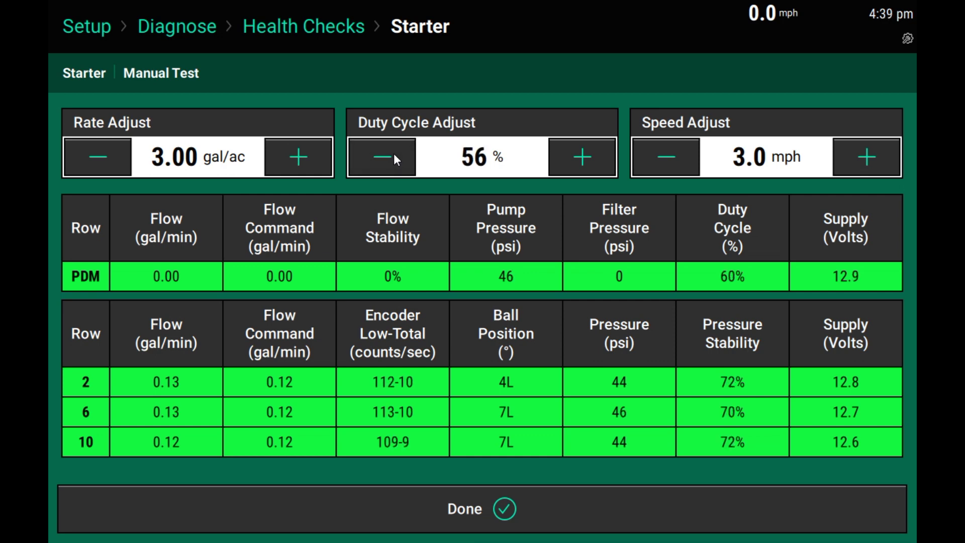
pyautogui.click(395, 157)
pyautogui.click(394, 157)
pyautogui.click(394, 157)
pyautogui.click(394, 157)
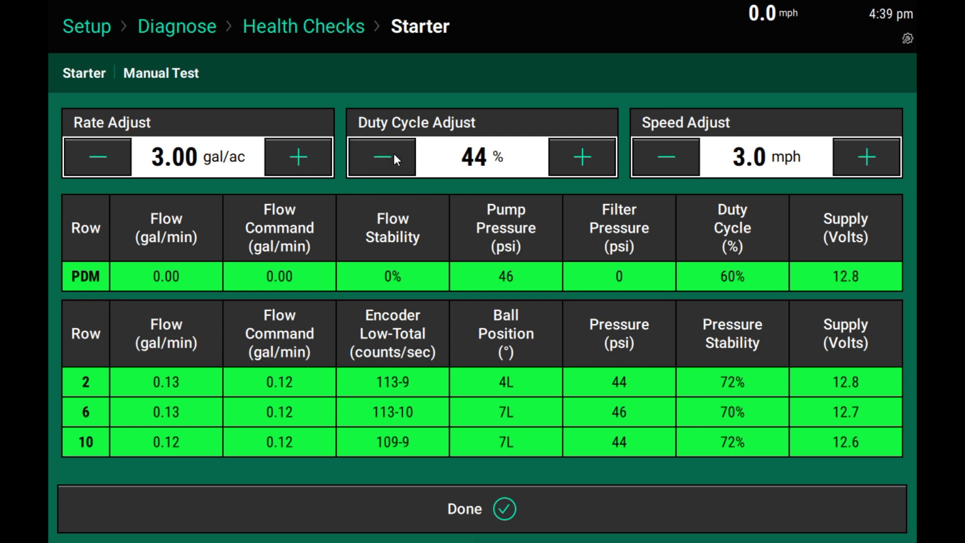
pyautogui.click(395, 157)
pyautogui.click(394, 157)
pyautogui.click(394, 156)
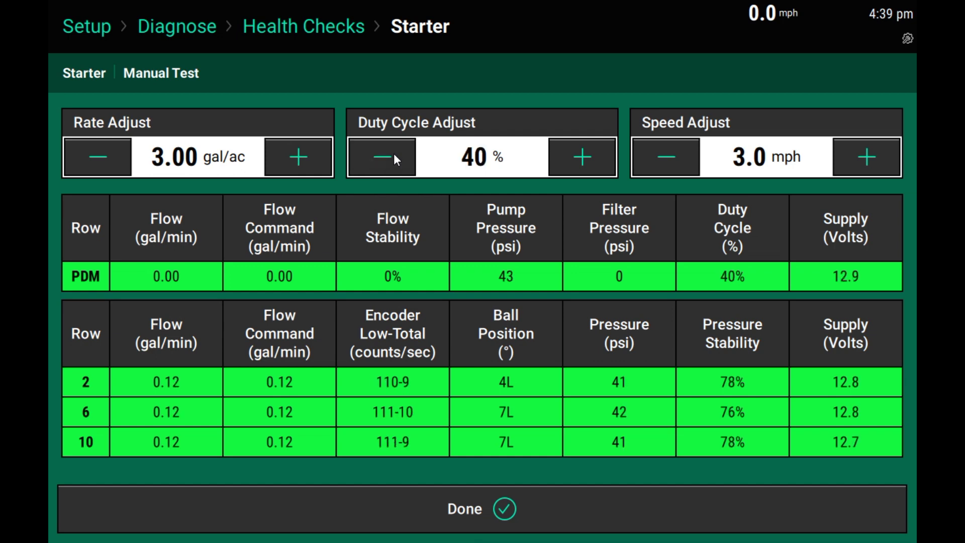
# Lower the duty cycle from 40 % to 30 %.
pyautogui.click(395, 155)
pyautogui.click(395, 155)
pyautogui.click(395, 155)
pyautogui.click(395, 154)
pyautogui.click(394, 155)
pyautogui.click(395, 154)
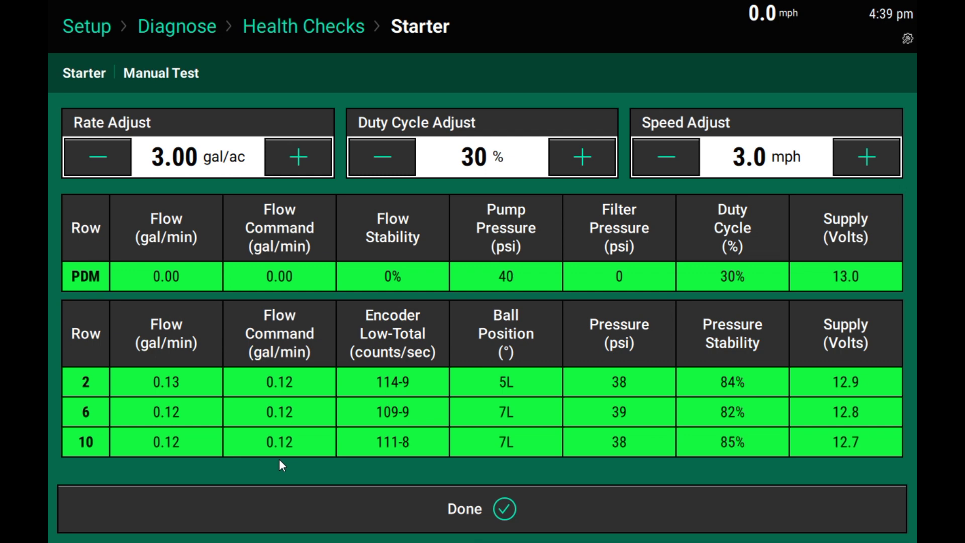
# Finish the manual test and back out to the main Setup page.
pyautogui.click(469, 508)
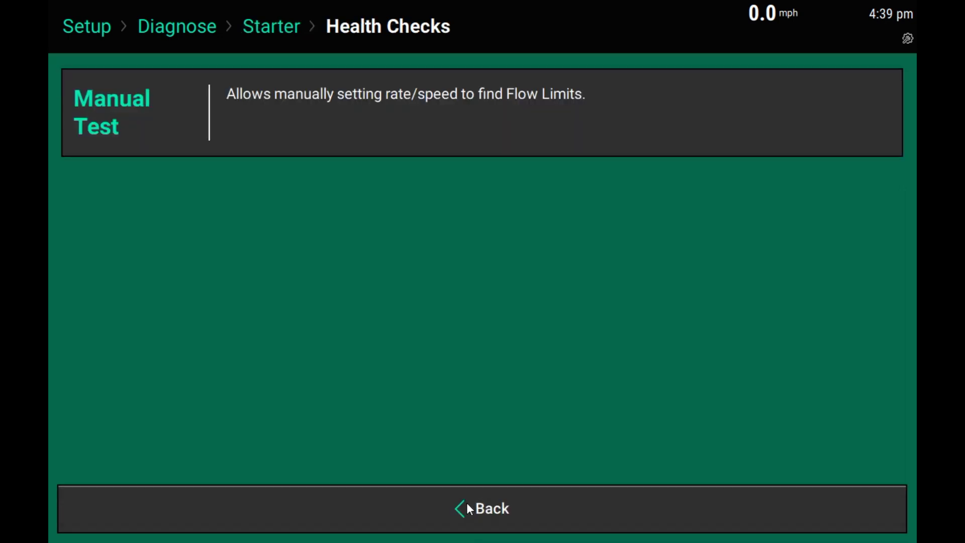
pyautogui.click(470, 508)
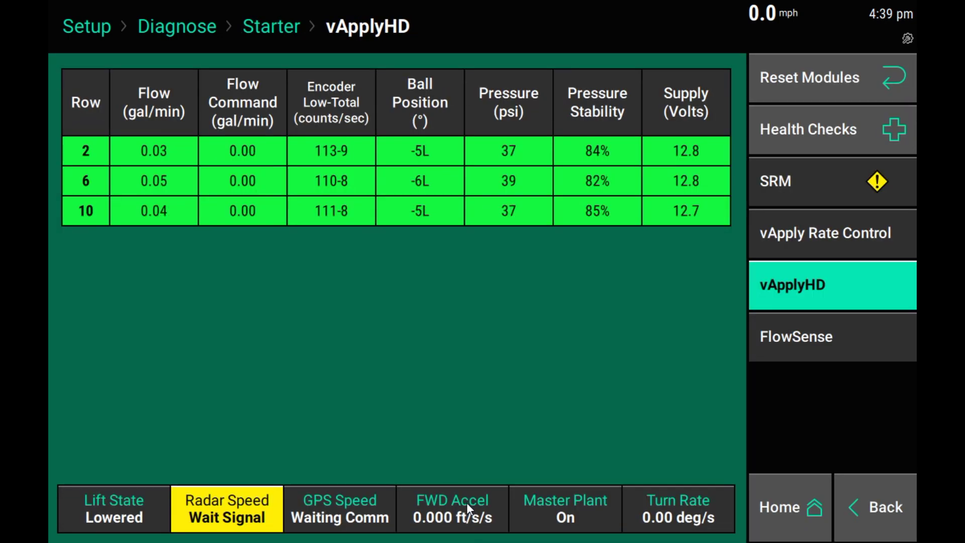
pyautogui.click(863, 505)
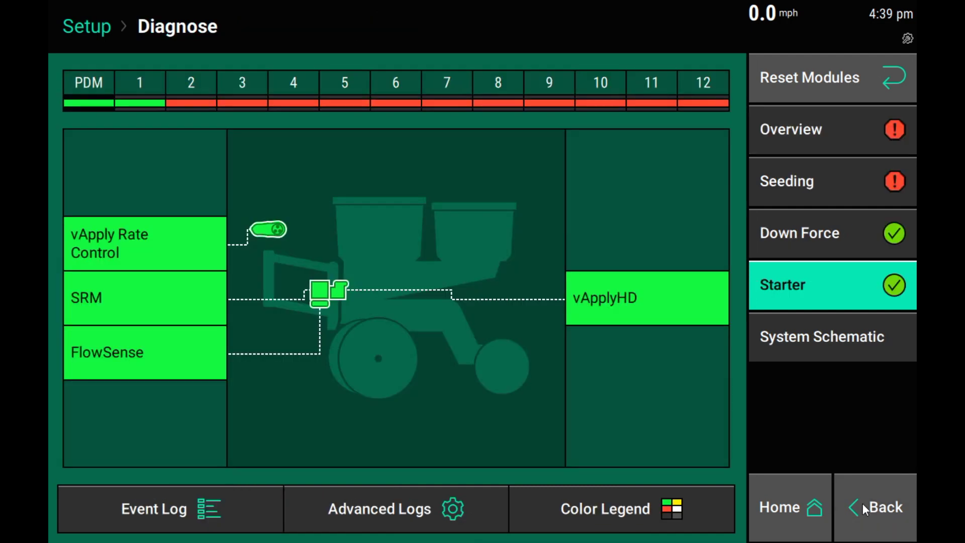
pyautogui.click(863, 504)
# Open Systems > Starter > vApply Rate Control settings and scroll to Pump Cal.
pyautogui.click(835, 225)
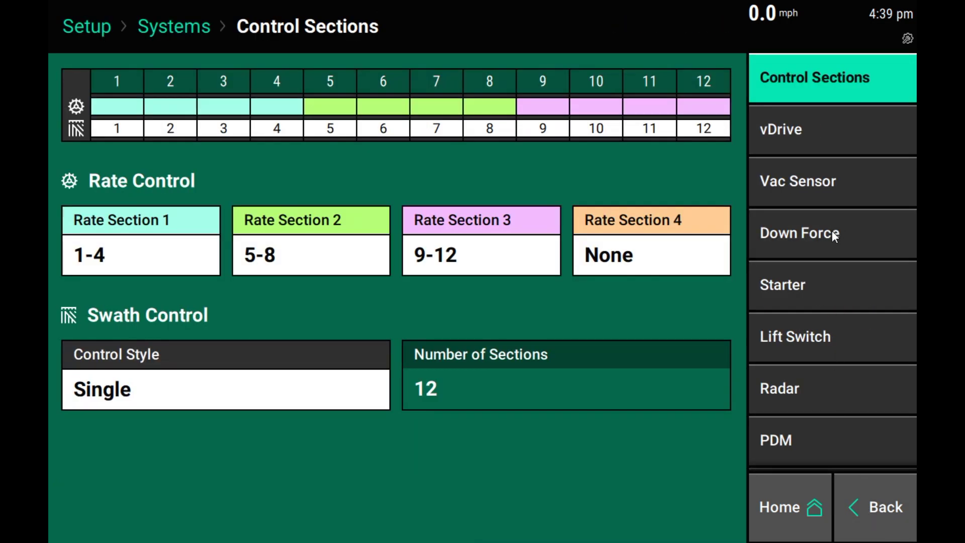
pyautogui.click(801, 298)
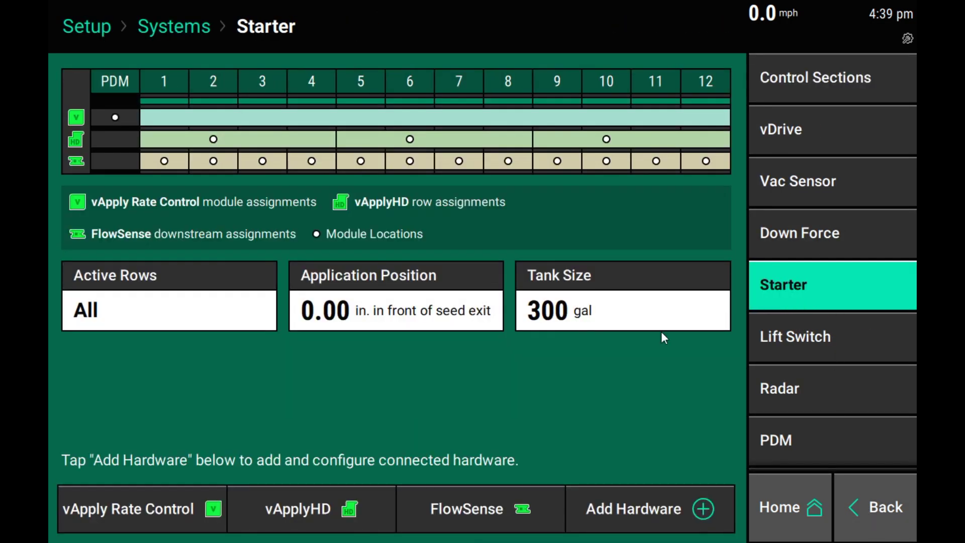
pyautogui.click(126, 509)
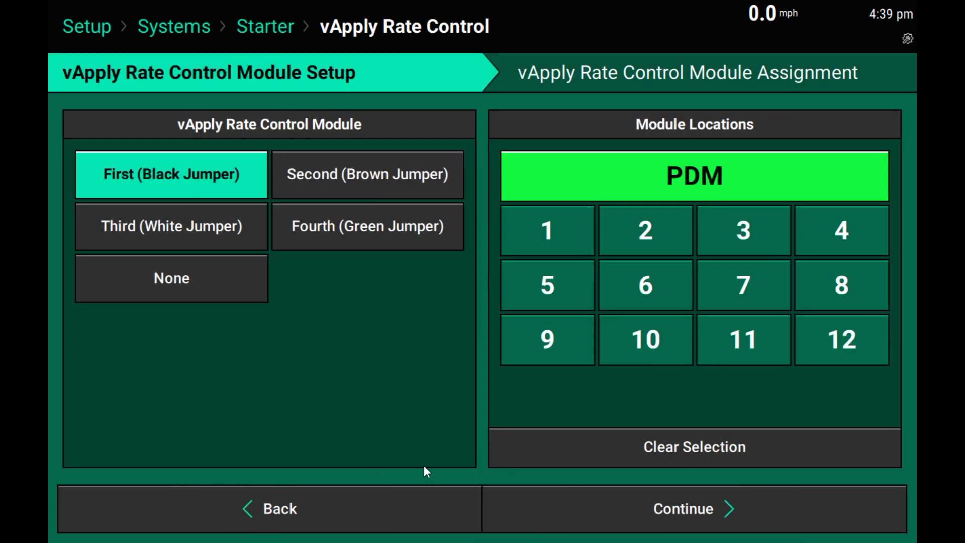
pyautogui.click(601, 500)
pyautogui.scroll(-1, 719, 273)
pyautogui.moveTo(719, 274); pyautogui.dragTo(762, 35)
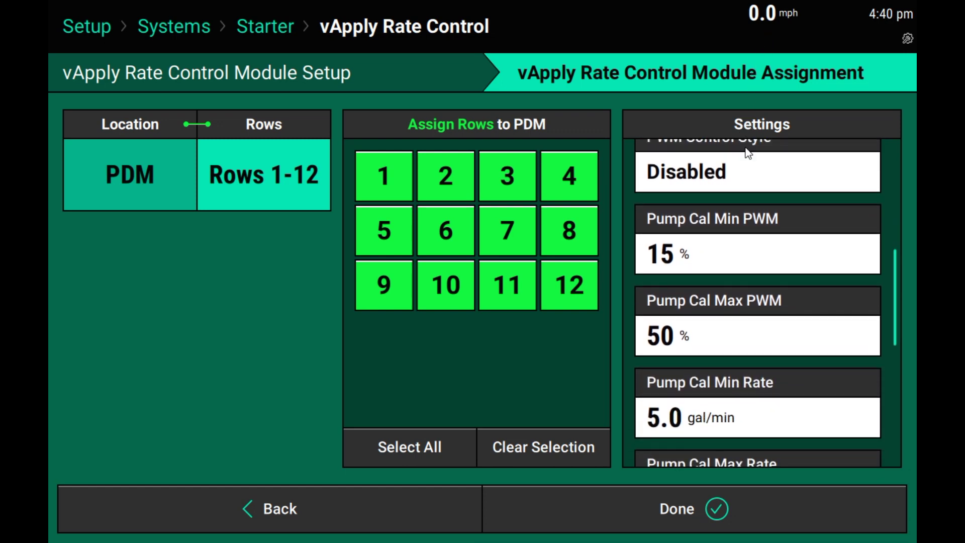
# Set Pump Cal Min PWM to 30 % and Max PWM to 80 %.
pyautogui.click(741, 259)
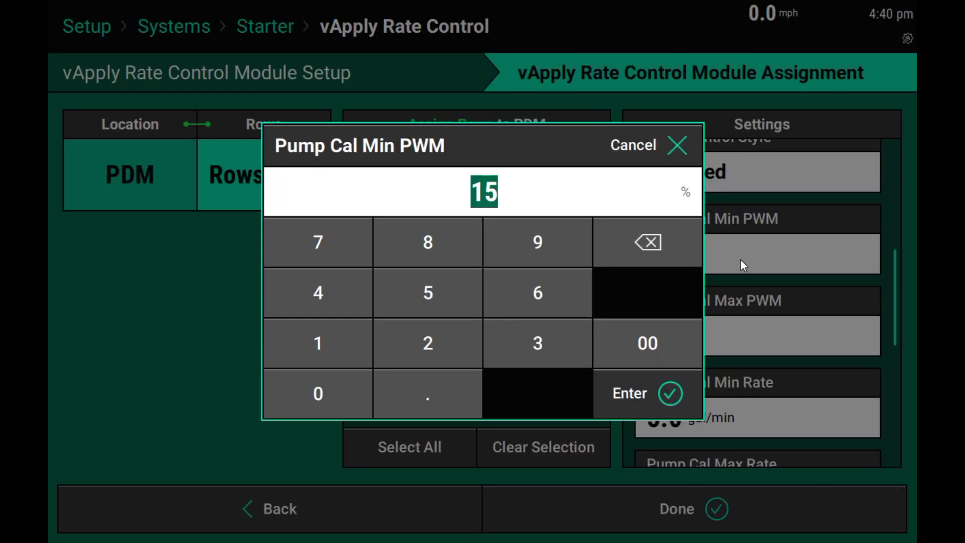
pyautogui.click(516, 349)
pyautogui.click(327, 390)
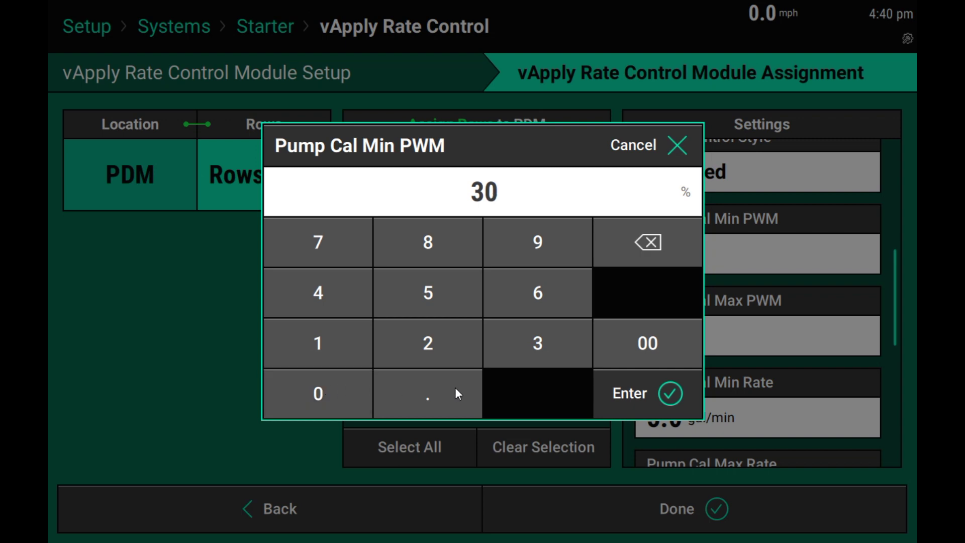
pyautogui.click(607, 394)
pyautogui.click(725, 335)
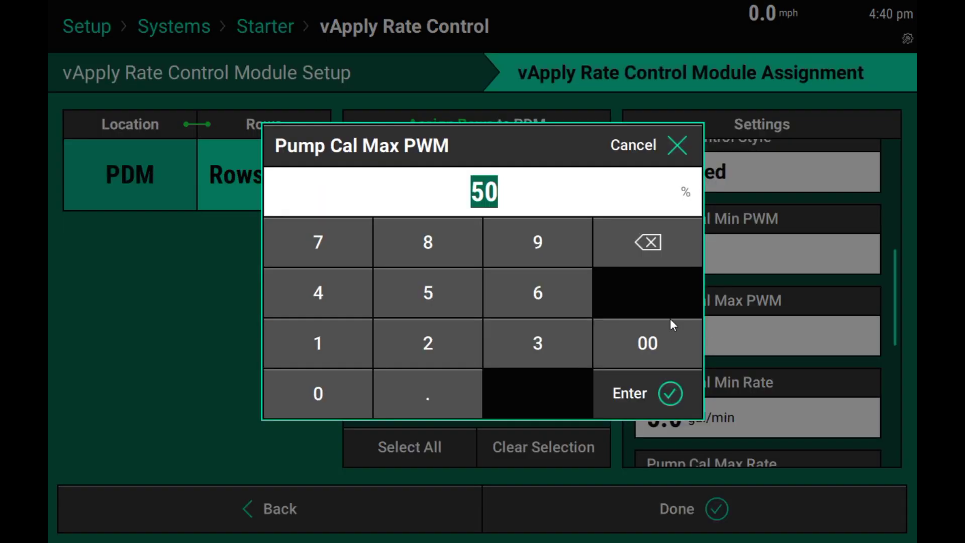
pyautogui.click(433, 237)
pyautogui.click(308, 380)
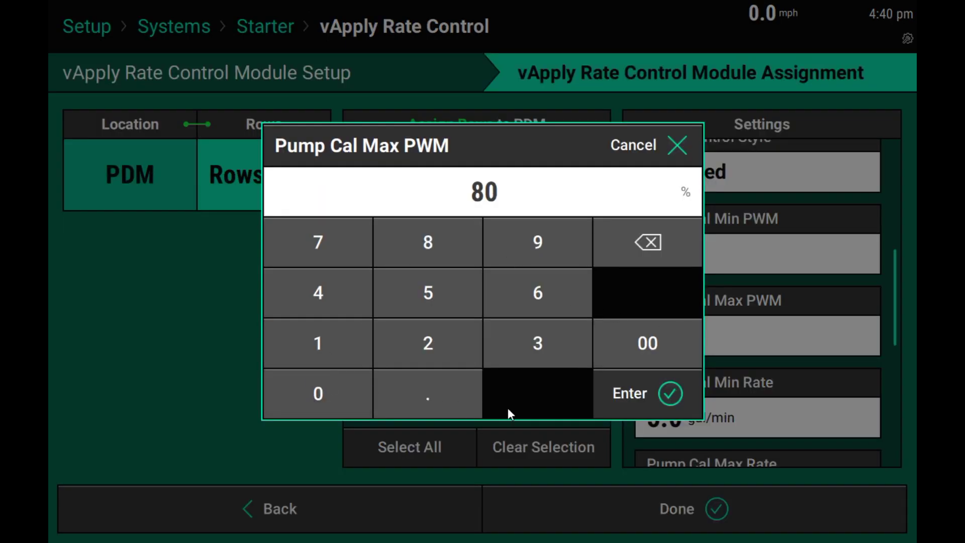
pyautogui.click(619, 395)
# Set Pump Cal Min Rate 0.36 and Max Rate 3.3 gal/min, then save with Done.
pyautogui.click(714, 411)
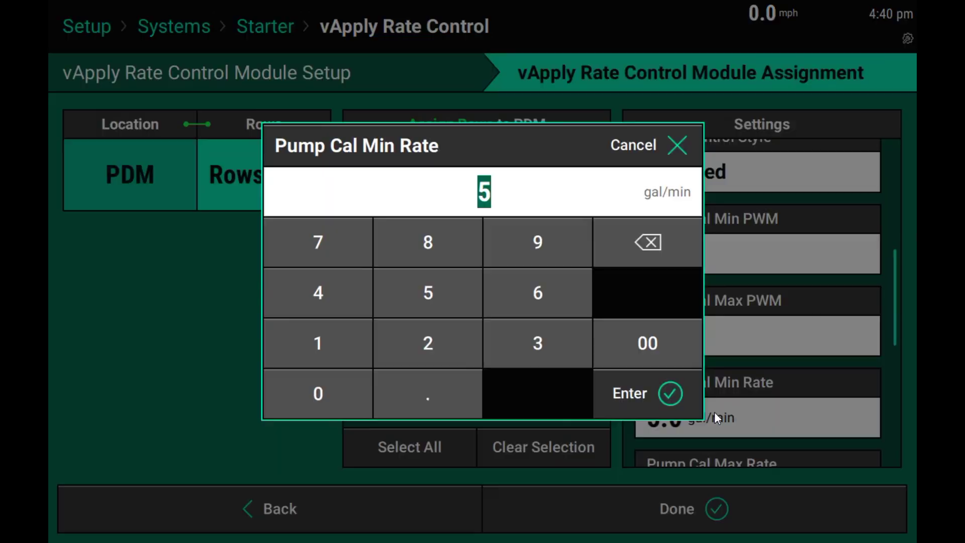
pyautogui.click(456, 394)
pyautogui.click(521, 352)
pyautogui.click(540, 308)
pyautogui.click(630, 405)
pyautogui.scroll(-3, 705, 330)
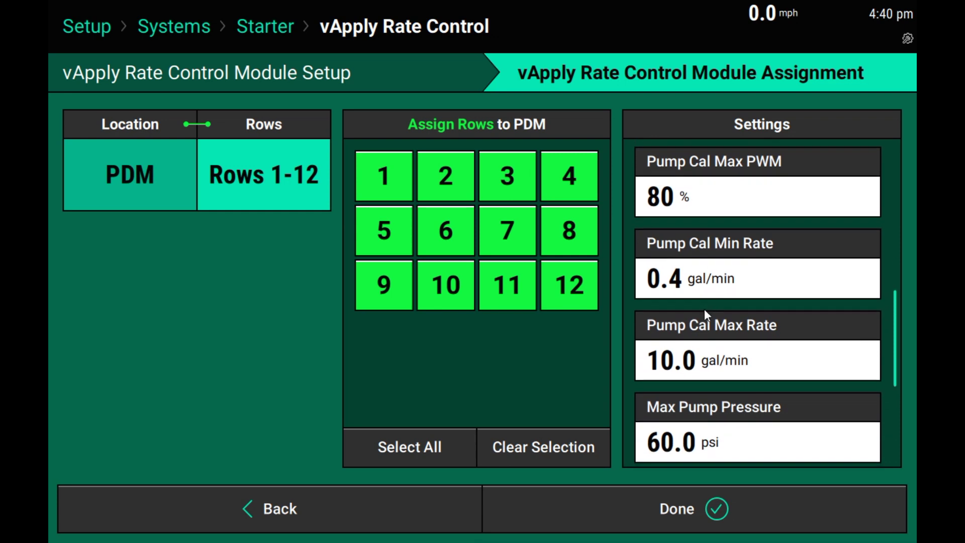
pyautogui.click(702, 358)
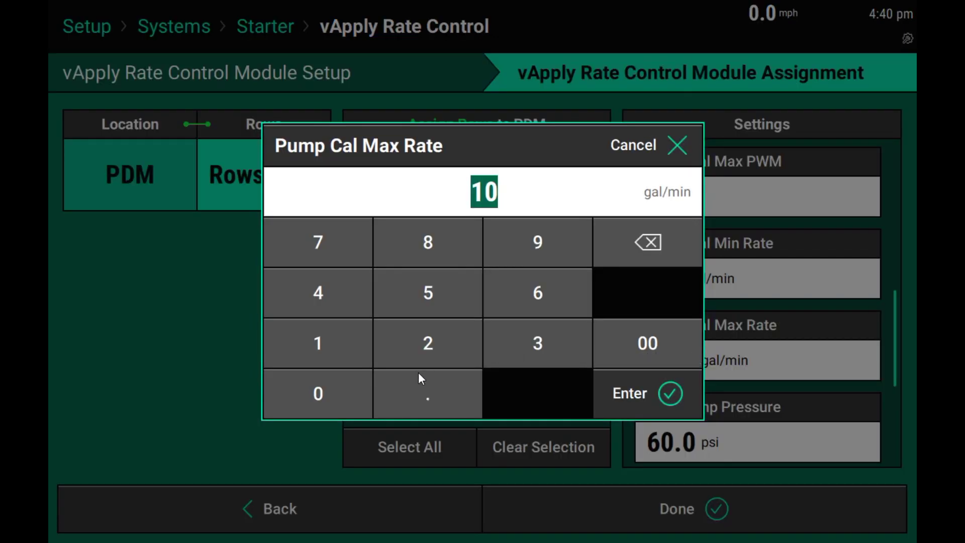
pyautogui.click(502, 338)
pyautogui.click(437, 391)
pyautogui.click(525, 345)
pyautogui.click(626, 409)
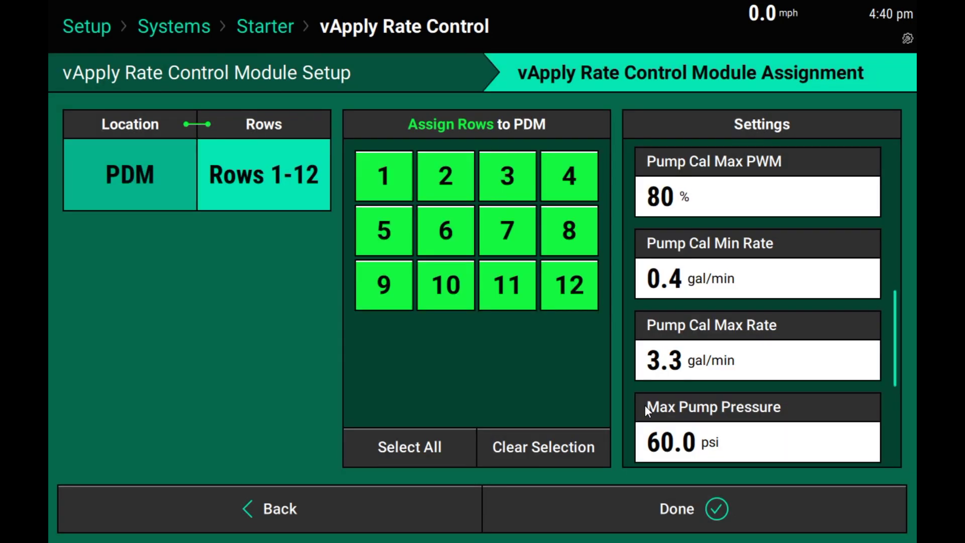
pyautogui.click(701, 523)
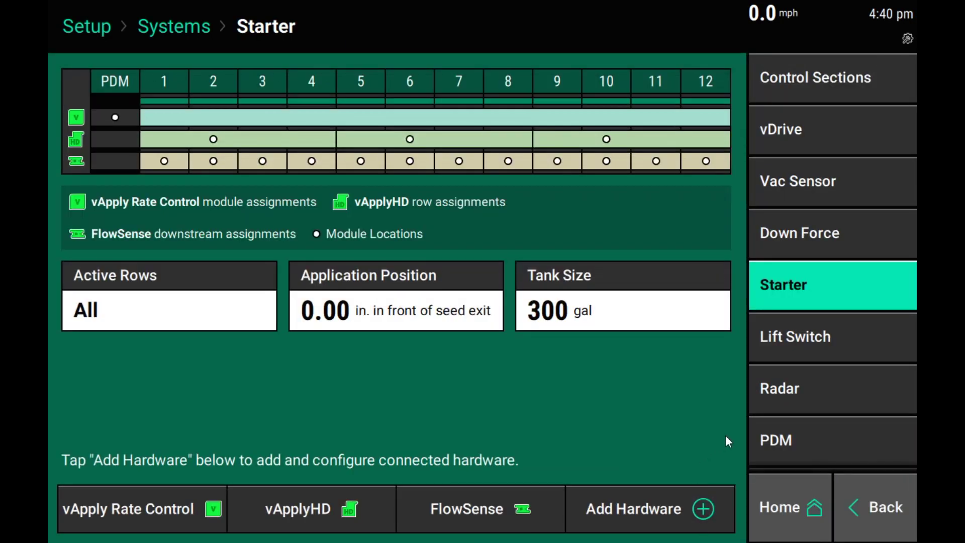
# Relaunch the Manual Test via Home > Diagnose > Starter > vApplyHD > Health Checks.
pyautogui.click(801, 502)
pyautogui.click(820, 272)
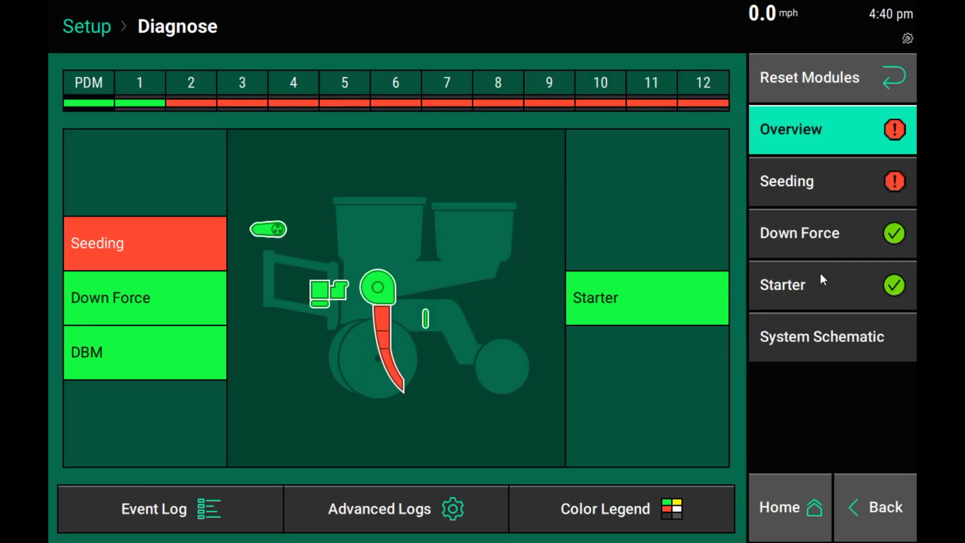
pyautogui.click(754, 286)
pyautogui.click(659, 300)
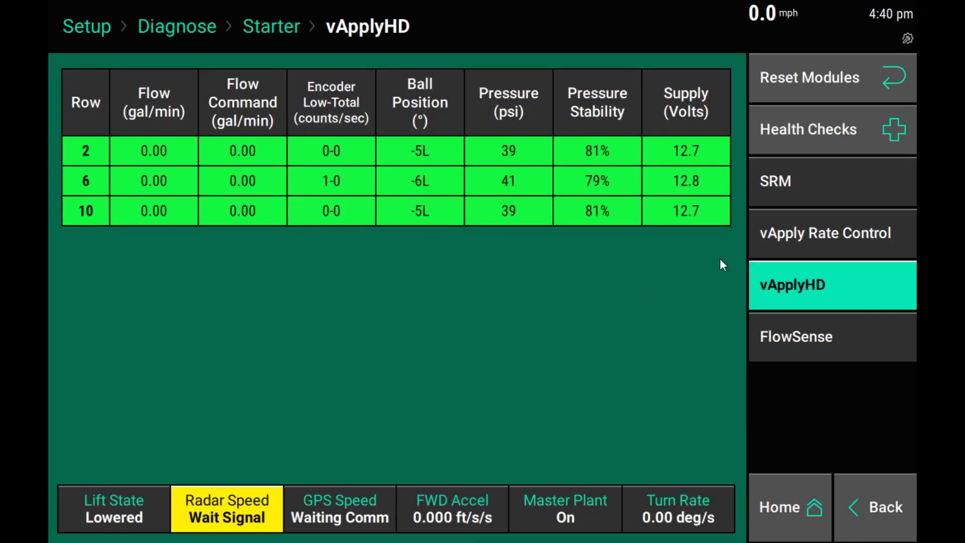
pyautogui.click(807, 135)
pyautogui.click(432, 125)
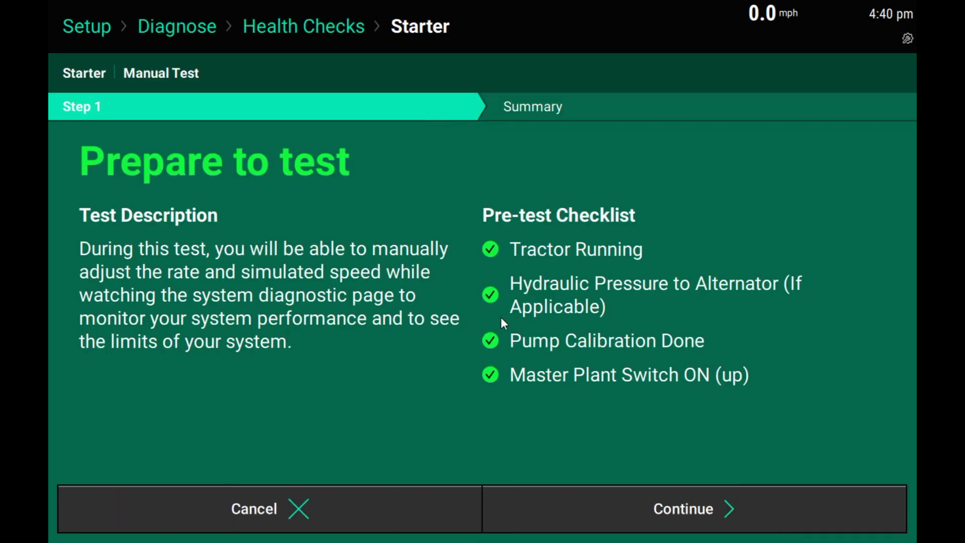
pyautogui.click(623, 532)
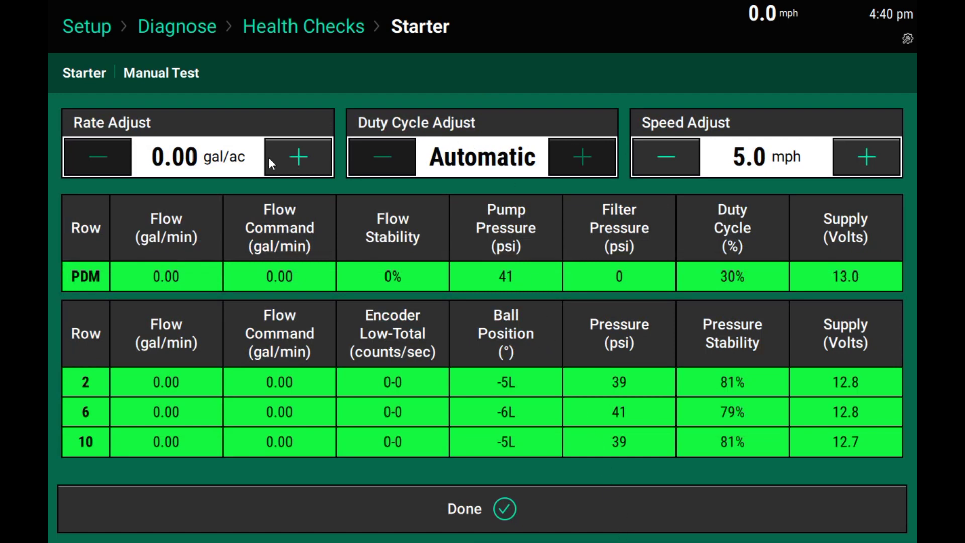
# Enter a manual application rate of 5.00 gal/ac in Rate Adjust.
pyautogui.click(218, 161)
pyautogui.click(400, 296)
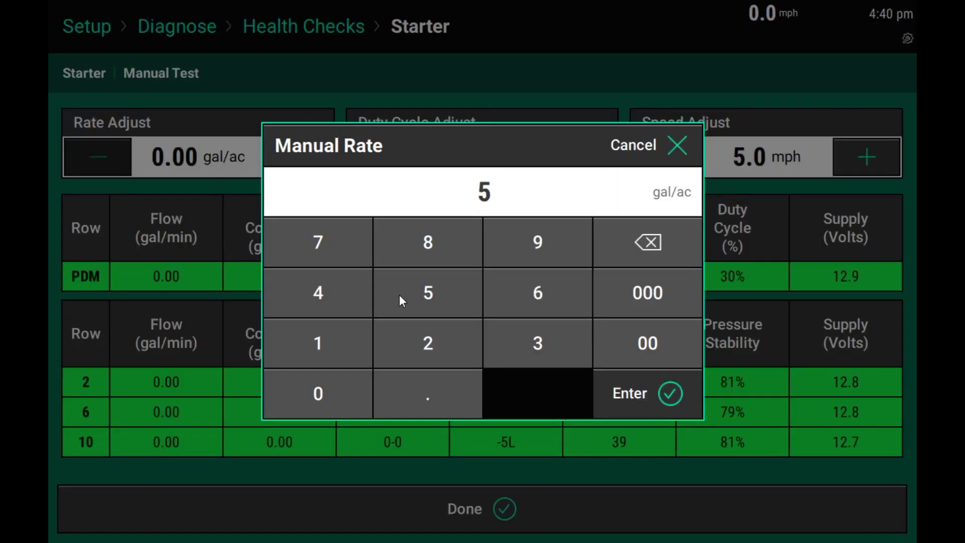
pyautogui.click(690, 412)
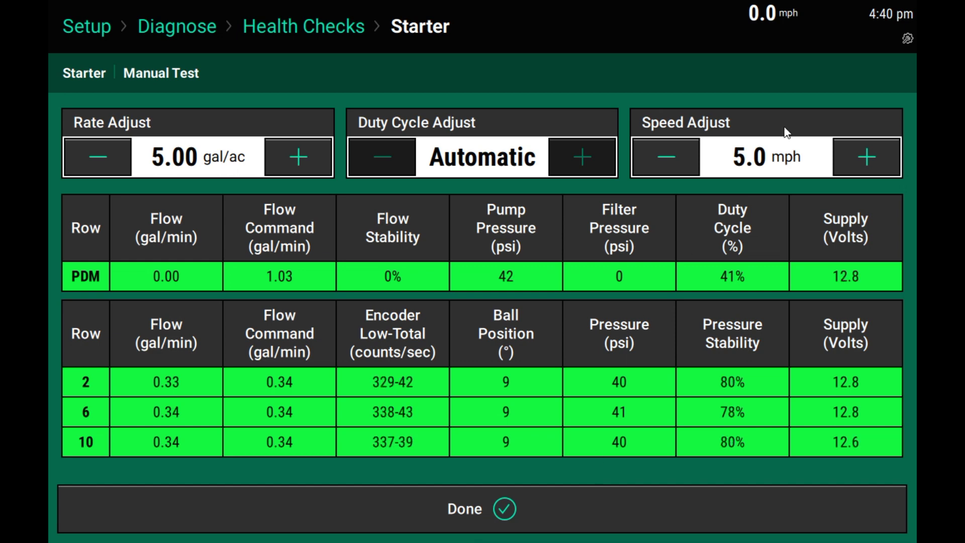
# Raise the simulated speed to 6.5 mph and the rate to 8.00 gal/ac.
pyautogui.click(850, 154)
pyautogui.click(850, 154)
pyautogui.click(849, 153)
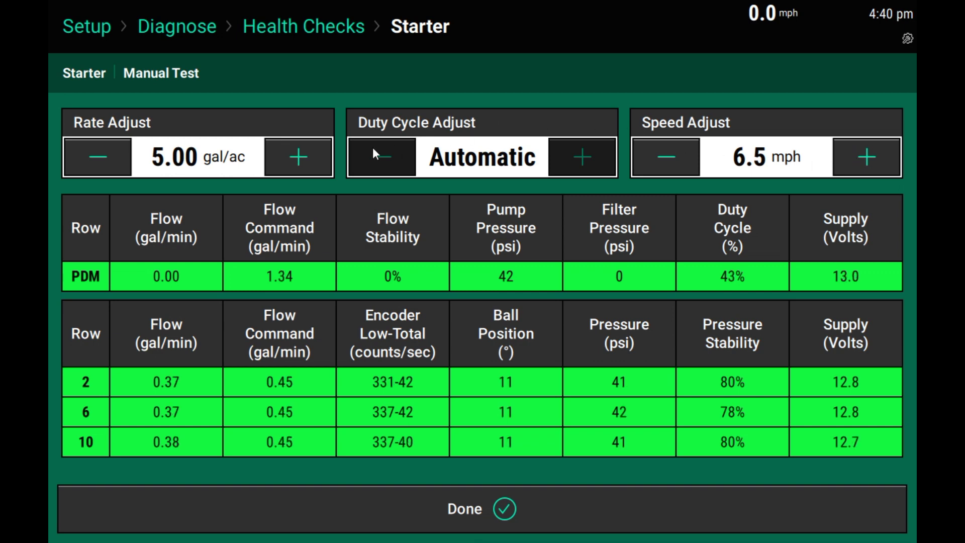
pyautogui.click(304, 155)
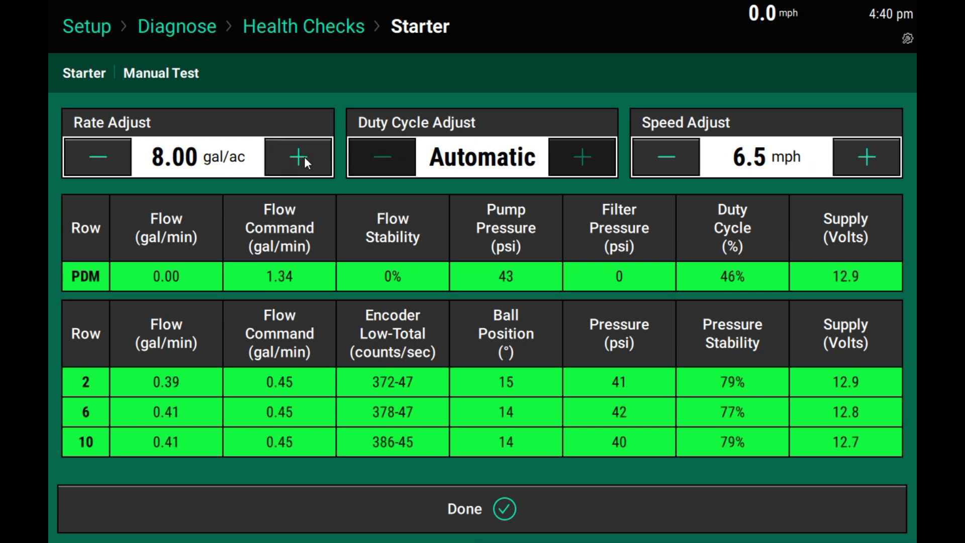